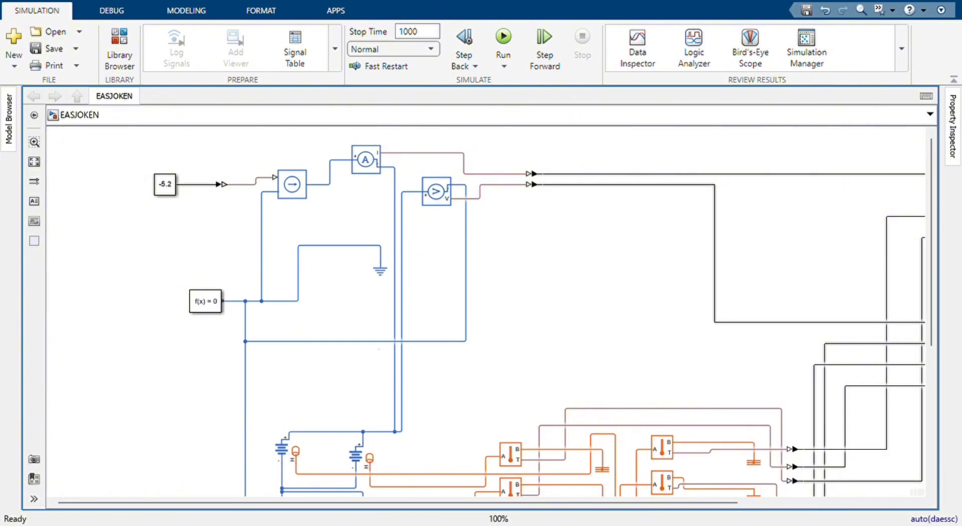
Examine the constant input, controlled current source, current and voltage sensors, and solver configuration block in the EASJOKEN model
{"action": "left_click", "coordinate": [165, 186]}
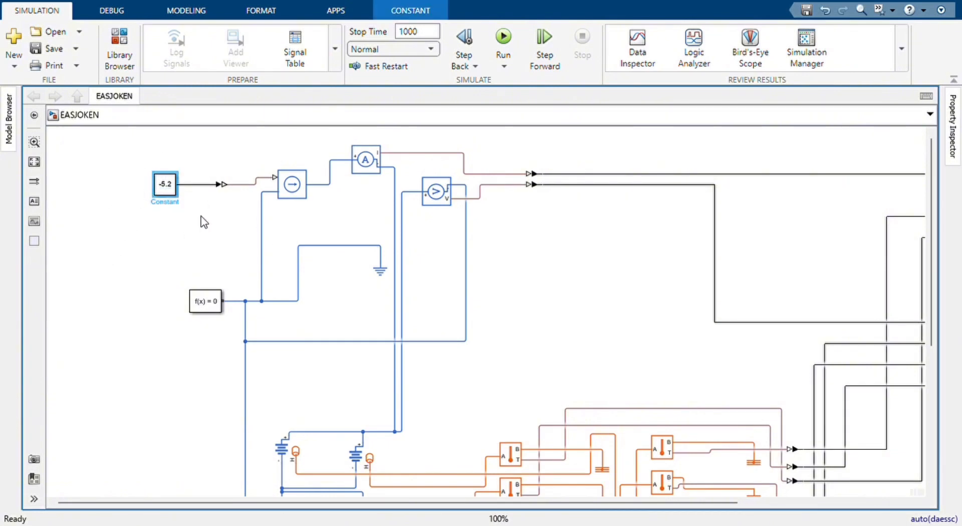
{"action": "left_click", "coordinate": [160, 232]}
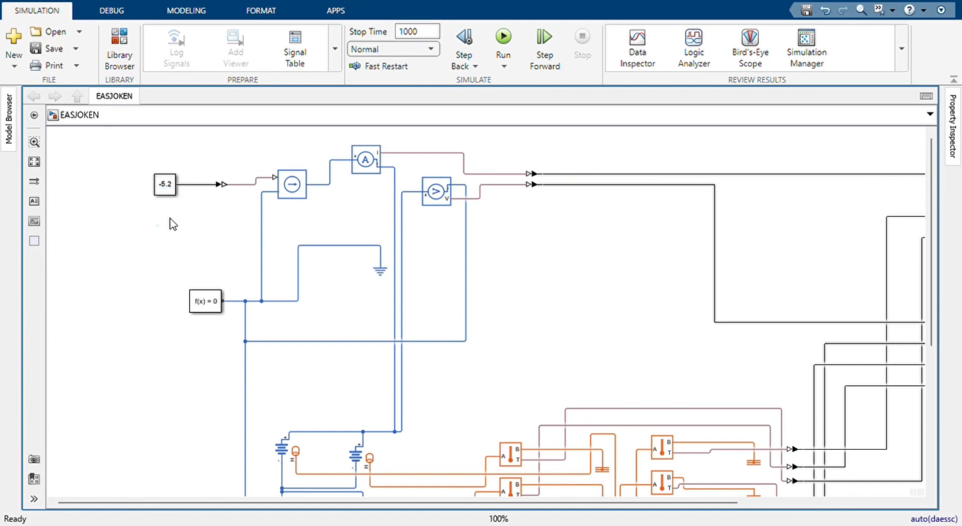
{"action": "left_click", "coordinate": [301, 186]}
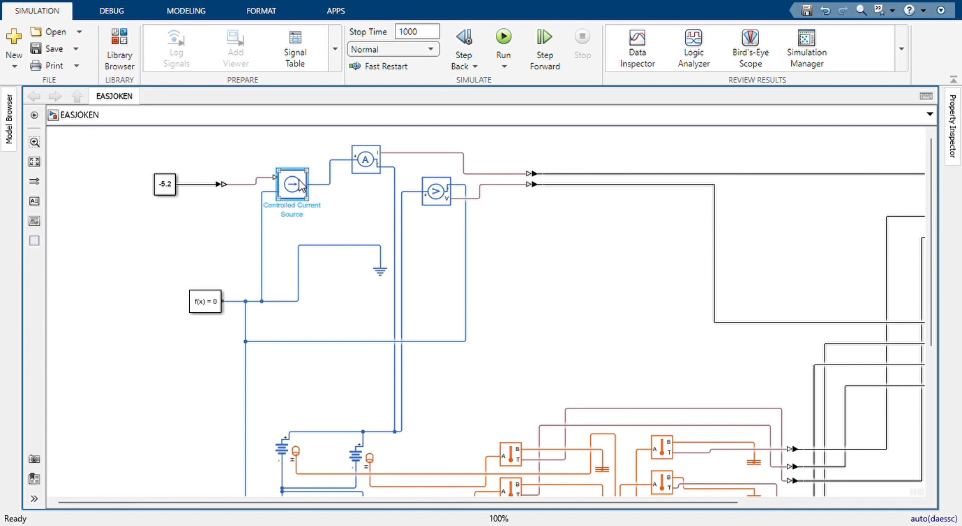
{"action": "left_click", "coordinate": [339, 215]}
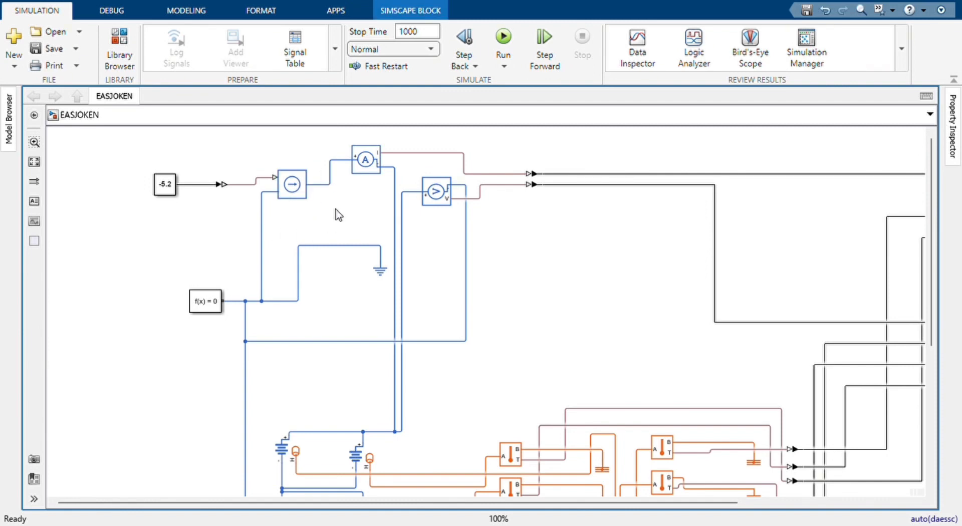
{"action": "left_click", "coordinate": [298, 192]}
{"action": "left_click", "coordinate": [327, 220]}
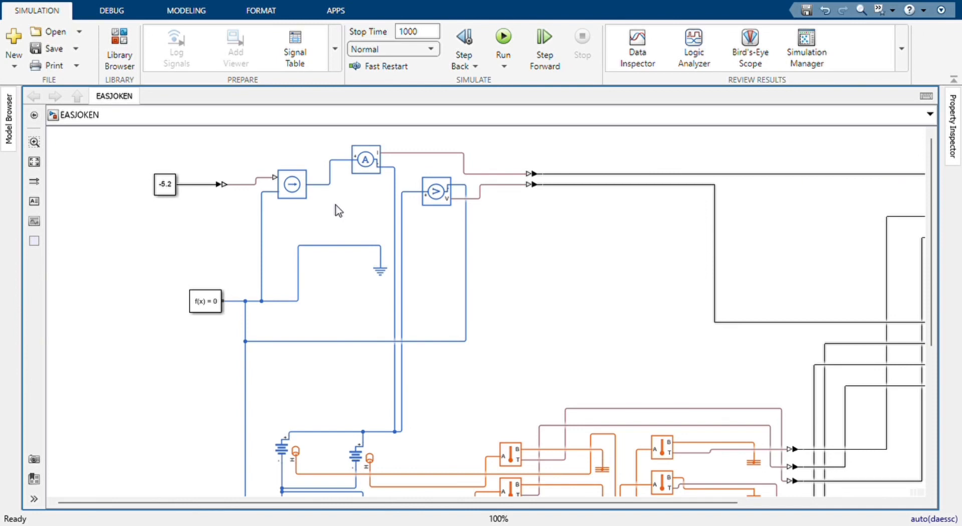
{"action": "left_click", "coordinate": [372, 167]}
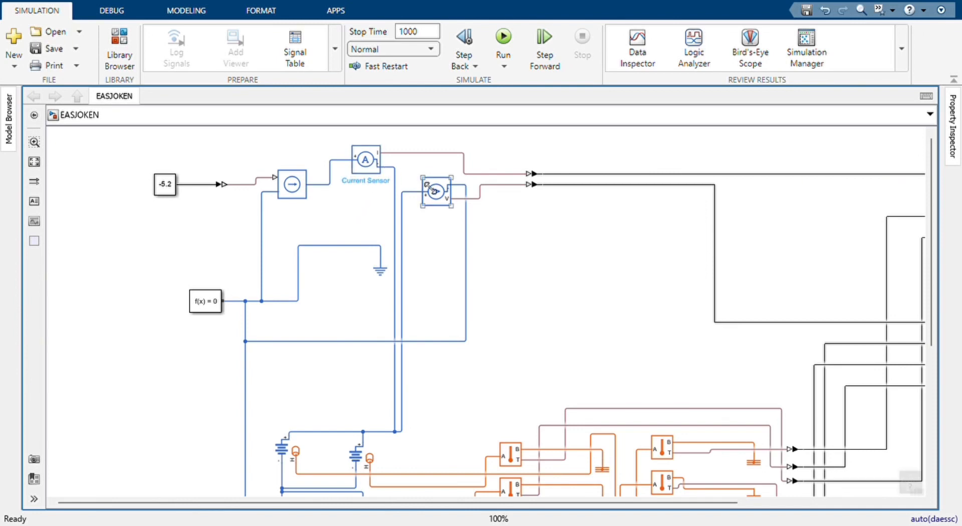
{"action": "left_click", "coordinate": [200, 314]}
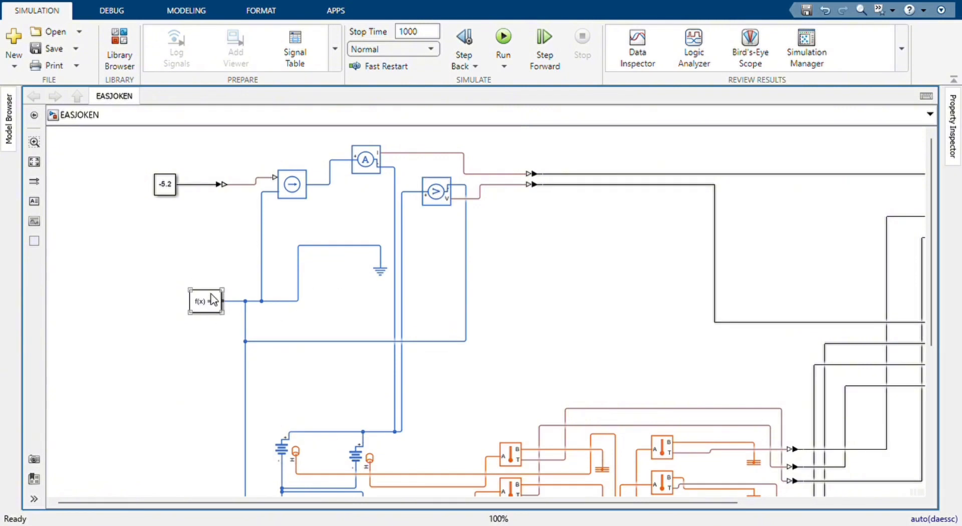
{"action": "left_click", "coordinate": [206, 292]}
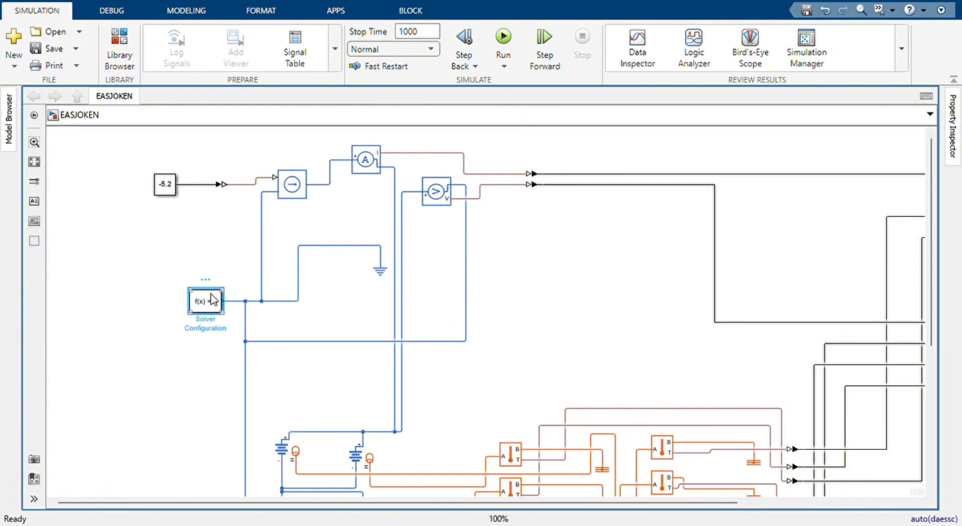
{"action": "left_click", "coordinate": [221, 257]}
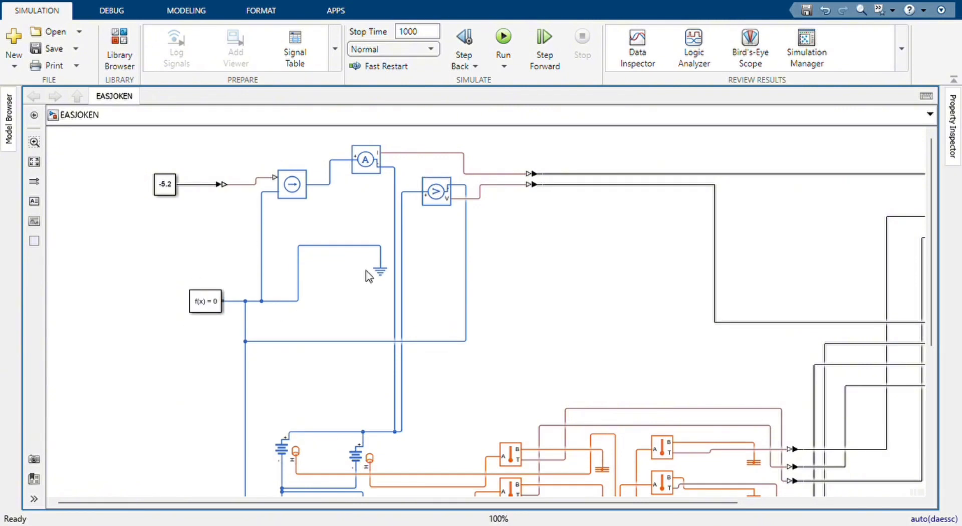
Examine the battery equivalent circuit blocks and how their electrical terminals are wired together
{"action": "scroll", "coordinate": [368, 277], "scroll_direction": "down", "scroll_amount": 5}
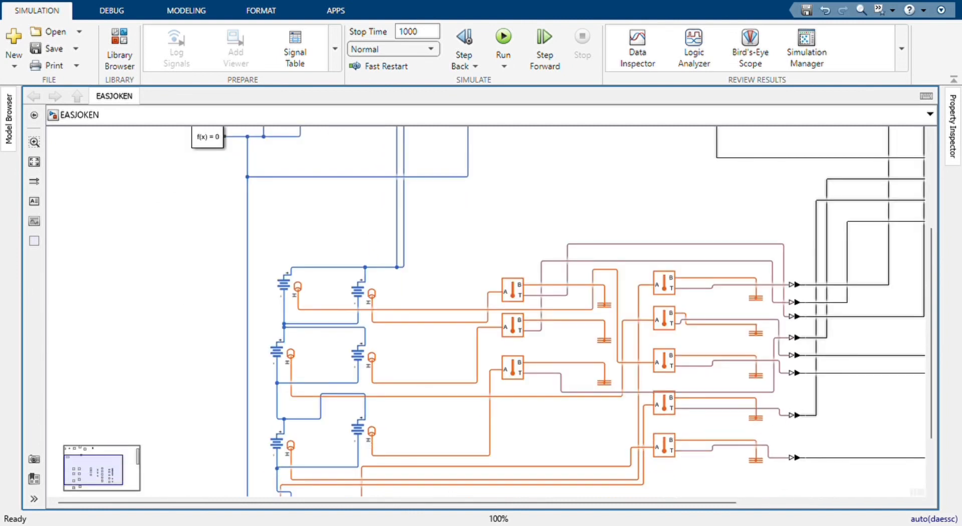
{"action": "scroll", "coordinate": [475, 248], "scroll_direction": "down", "scroll_amount": 2}
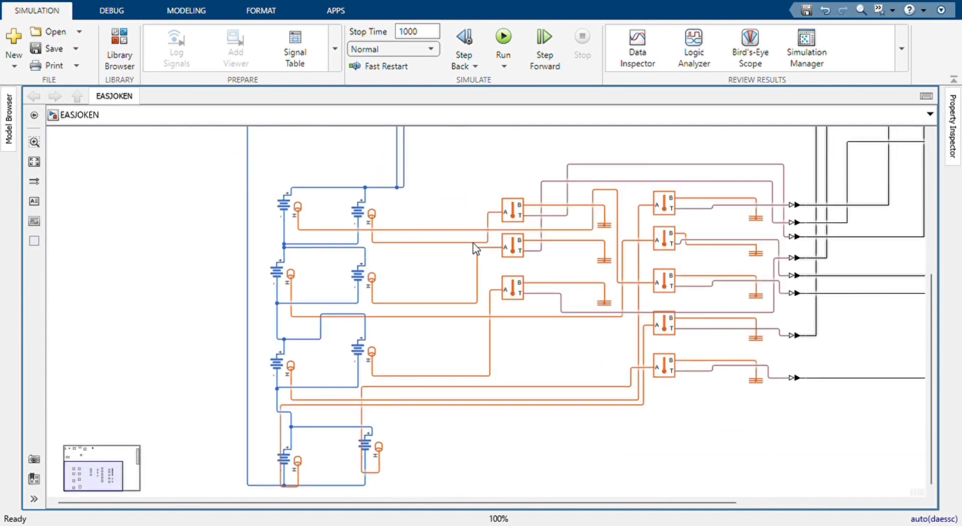
{"action": "scroll", "coordinate": [475, 248], "scroll_direction": "down", "scroll_amount": 3}
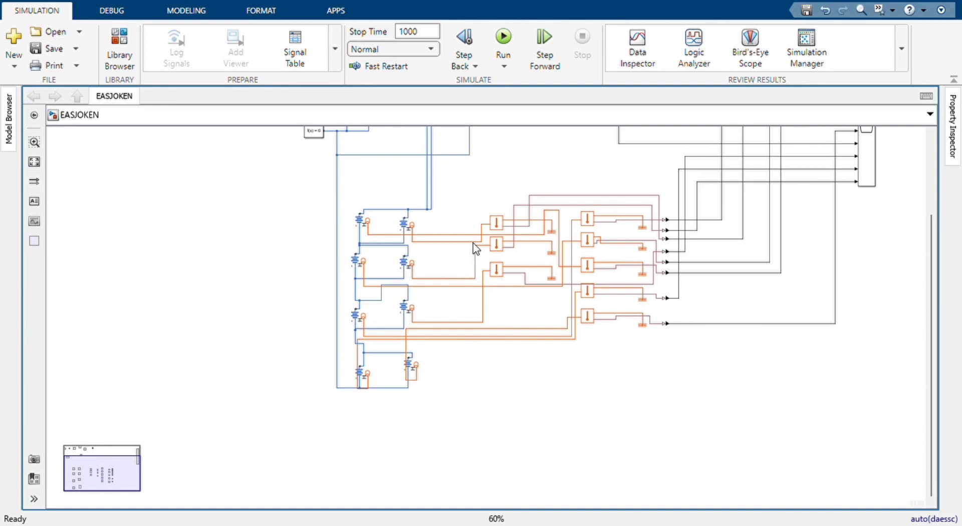
{"action": "left_click", "coordinate": [361, 219]}
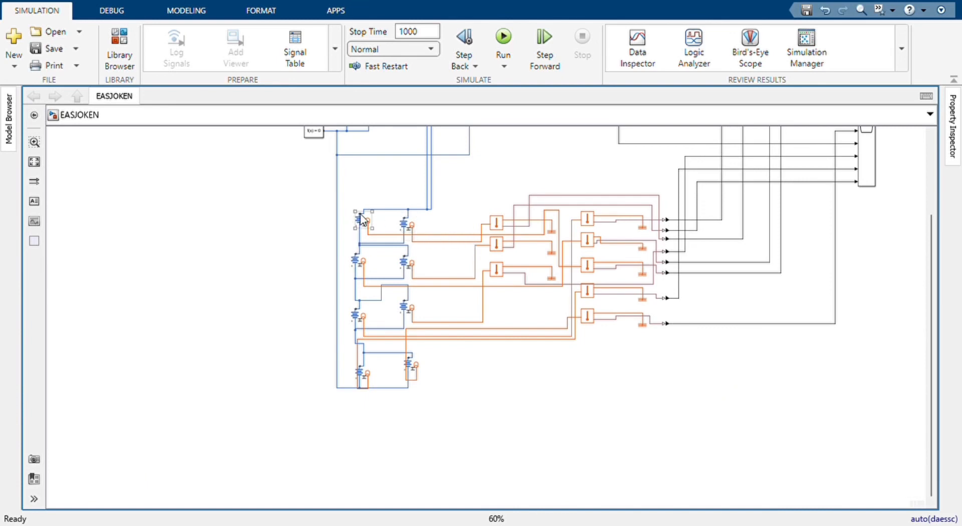
{"action": "left_click", "coordinate": [382, 229]}
{"action": "left_click", "coordinate": [405, 228]}
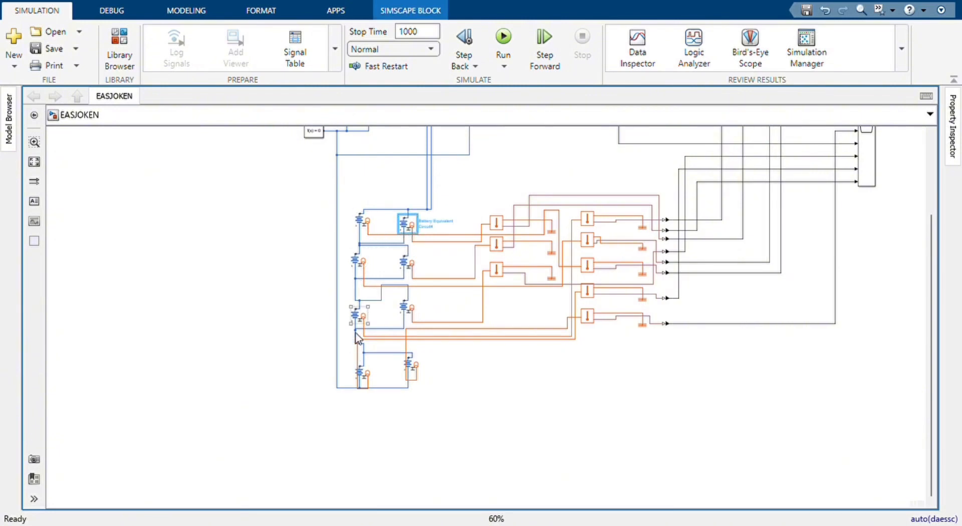
{"action": "left_click", "coordinate": [434, 262]}
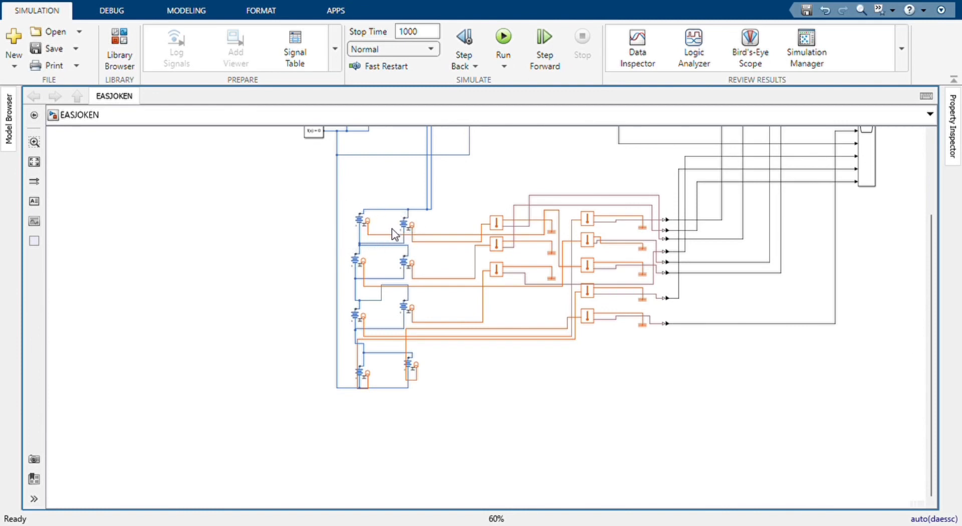
{"action": "left_click", "coordinate": [405, 266]}
{"action": "scroll", "coordinate": [465, 227], "scroll_direction": "down", "scroll_amount": 1}
{"action": "key", "text": "space"}
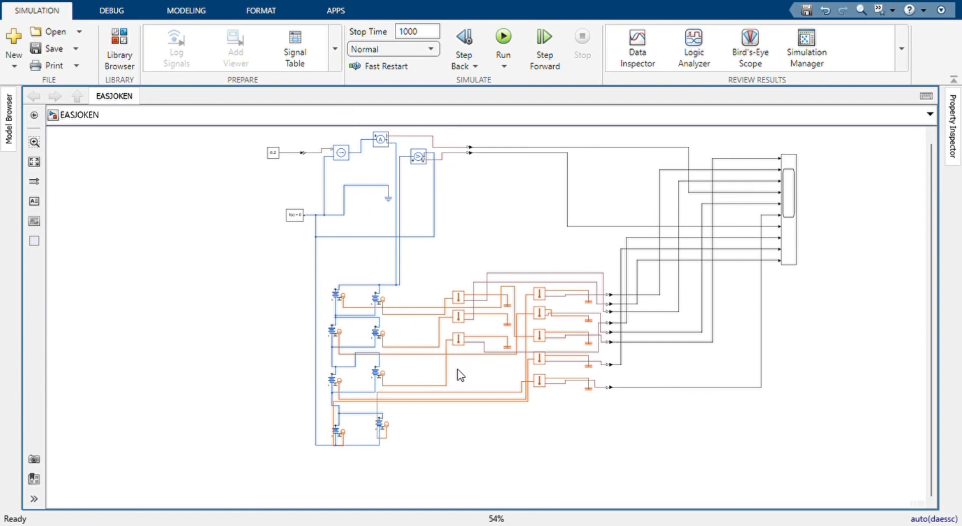
Examine the thermal connections from the battery equivalent circuit blocks to the temperature sensors
{"action": "scroll", "coordinate": [460, 375], "scroll_direction": "up", "scroll_amount": 3}
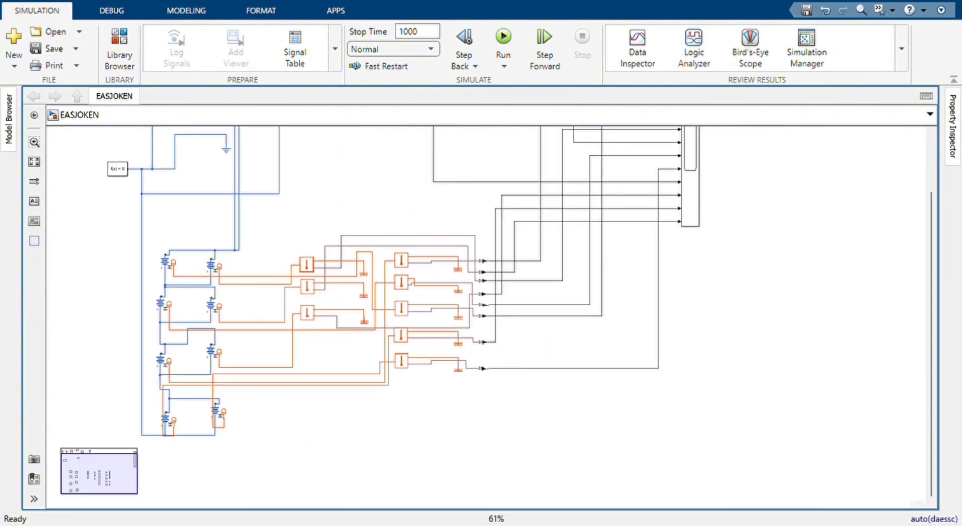
{"action": "scroll", "coordinate": [460, 375], "scroll_direction": "left", "scroll_amount": 2}
{"action": "scroll", "coordinate": [460, 375], "scroll_direction": "down", "scroll_amount": 1}
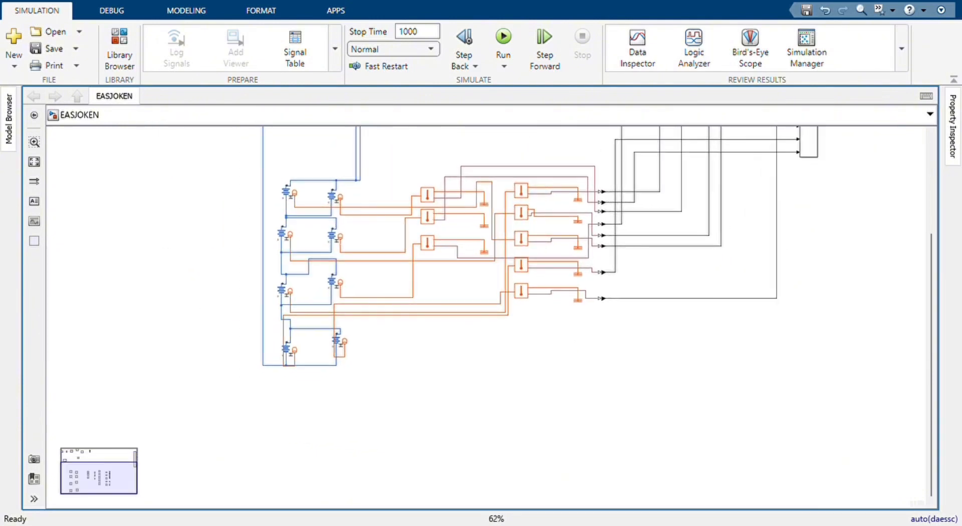
{"action": "scroll", "coordinate": [460, 375], "scroll_direction": "right", "scroll_amount": 2}
{"action": "scroll", "coordinate": [460, 375], "scroll_direction": "up", "scroll_amount": 1}
{"action": "scroll", "coordinate": [460, 375], "scroll_direction": "up", "scroll_amount": 1}
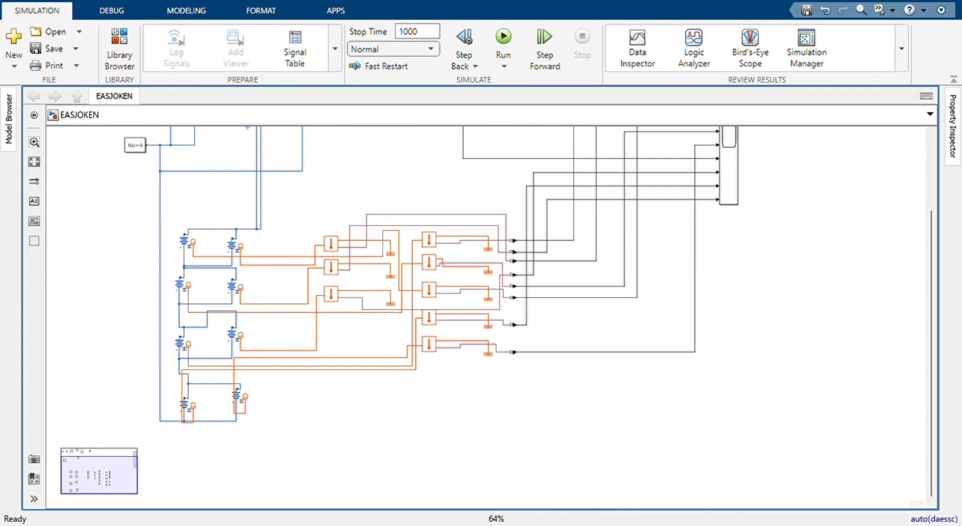
{"action": "left_click", "coordinate": [238, 251]}
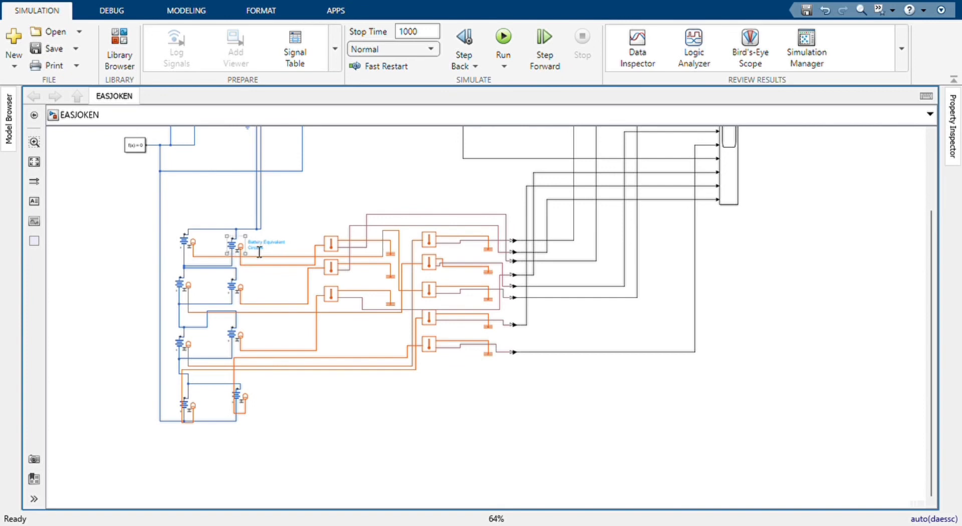
{"action": "left_click", "coordinate": [296, 250]}
{"action": "left_click_drag", "start_coordinate": [293, 222], "coordinate": [503, 387]}
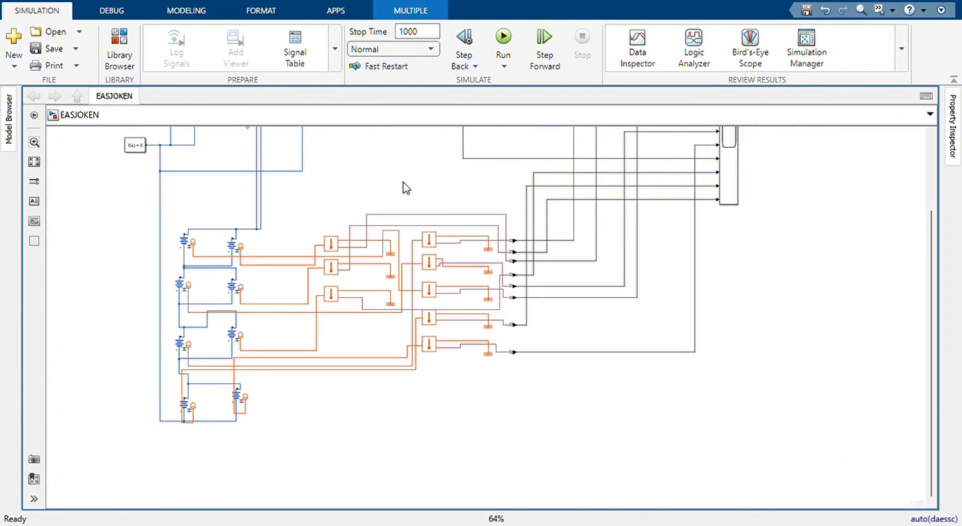
{"action": "left_click", "coordinate": [406, 188]}
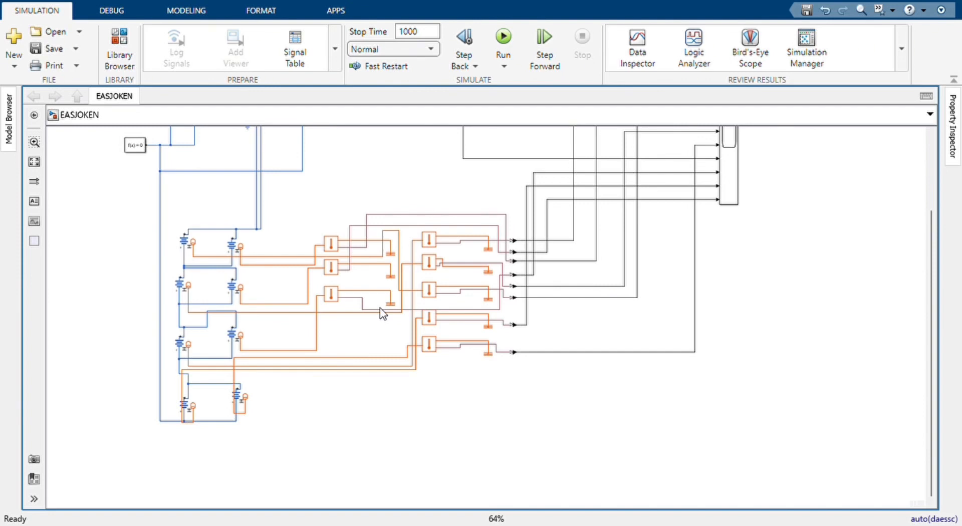
Examine how the temperature, current and voltage sensor signals are routed through the converters into the scope
{"action": "scroll", "coordinate": [620, 220], "scroll_direction": "up", "scroll_amount": 3}
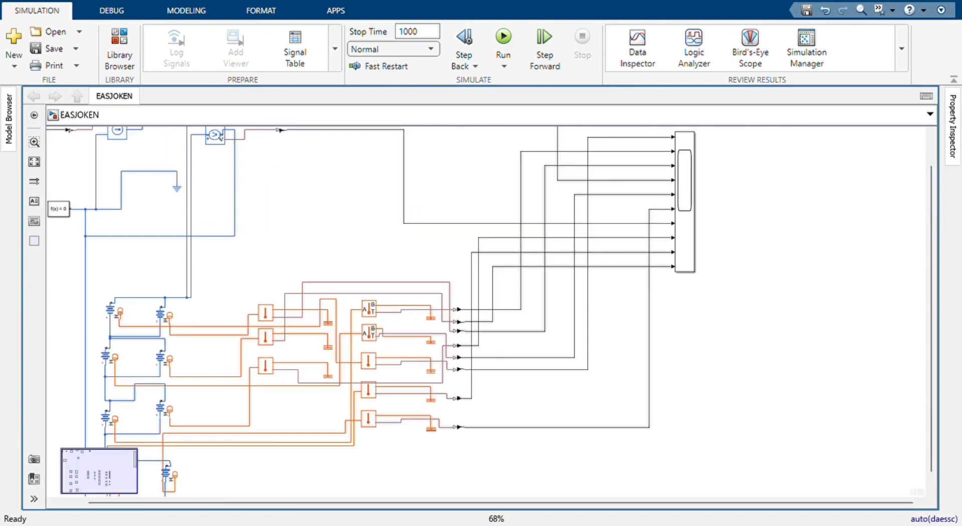
{"action": "scroll", "coordinate": [620, 220], "scroll_direction": "down", "scroll_amount": 3}
{"action": "scroll", "coordinate": [620, 220], "scroll_direction": "up", "scroll_amount": 1}
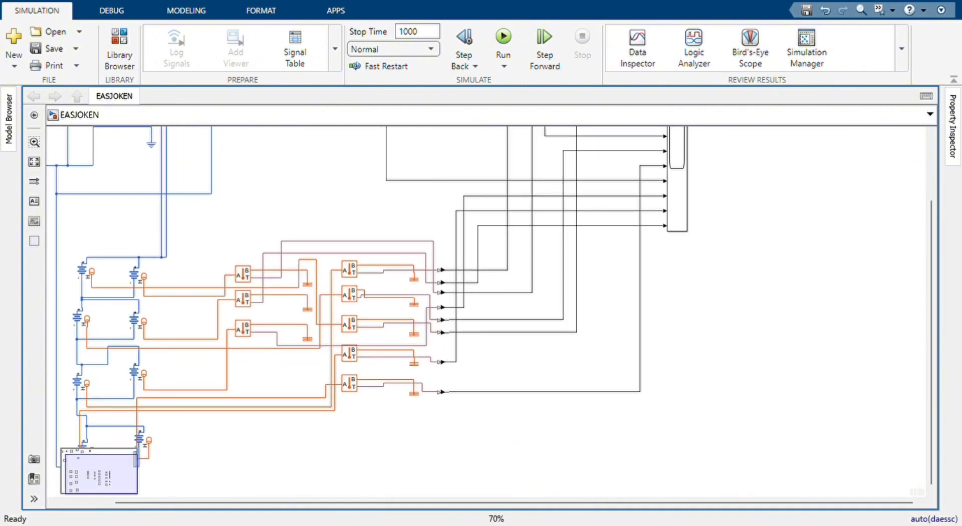
{"action": "scroll", "coordinate": [620, 221], "scroll_direction": "up", "scroll_amount": 2}
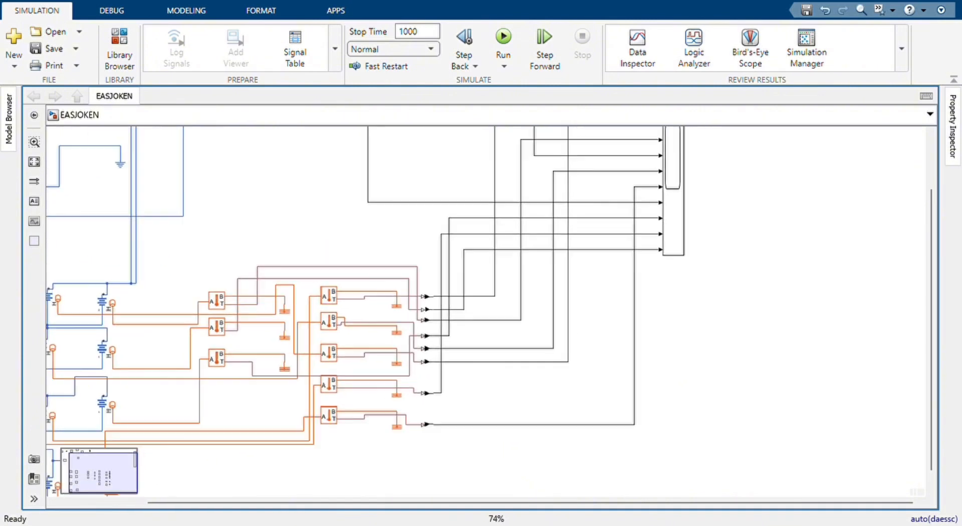
{"action": "scroll", "coordinate": [620, 221], "scroll_direction": "up", "scroll_amount": 2}
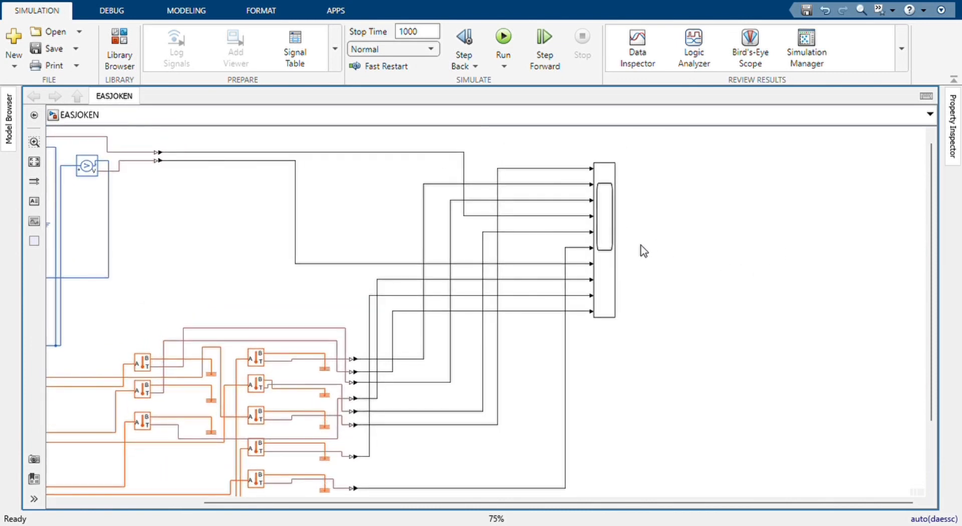
{"action": "left_click", "coordinate": [599, 198]}
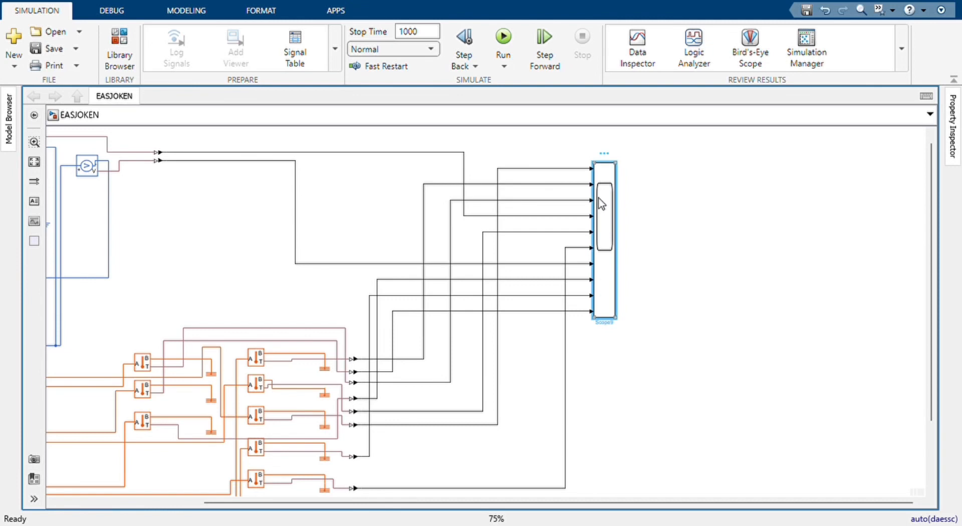
{"action": "left_click", "coordinate": [529, 151]}
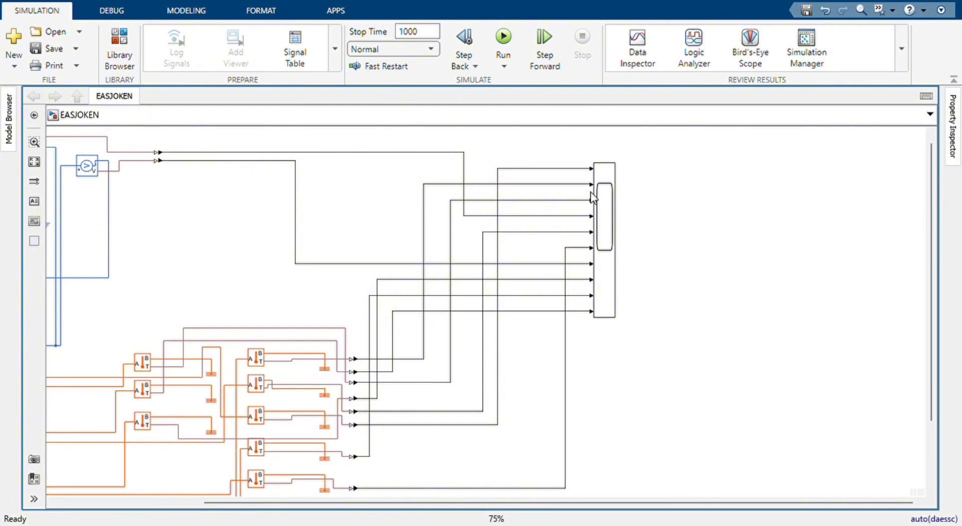
{"action": "left_click", "coordinate": [605, 204]}
{"action": "left_click", "coordinate": [511, 145]}
{"action": "scroll", "coordinate": [558, 176], "scroll_direction": "down", "scroll_amount": 2}
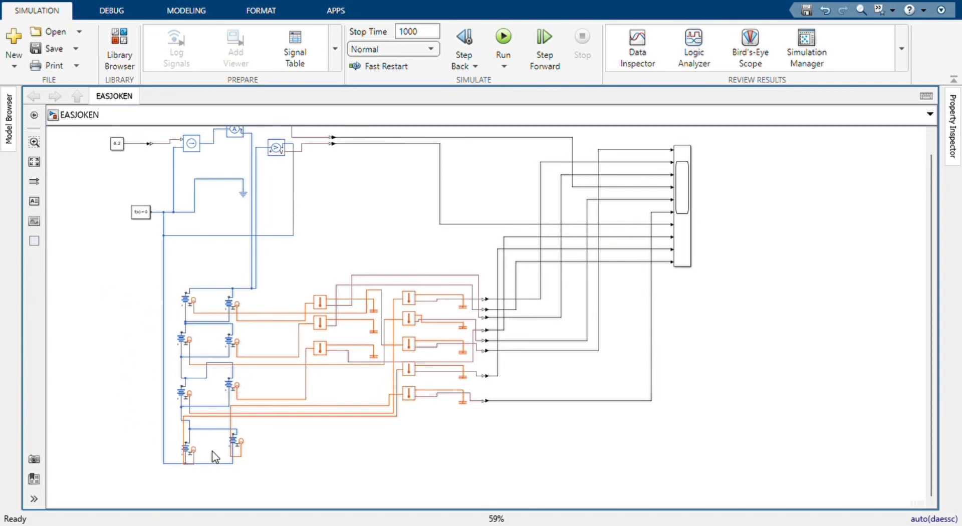
Review the complete battery pack circuit, from the lowest battery pair up to the current source and scope
{"action": "left_click", "coordinate": [236, 443]}
{"action": "left_click", "coordinate": [280, 463]}
{"action": "scroll", "coordinate": [311, 230], "scroll_direction": "down", "scroll_amount": 2}
{"action": "left_click_drag", "start_coordinate": [311, 230], "coordinate": [309, 239]}
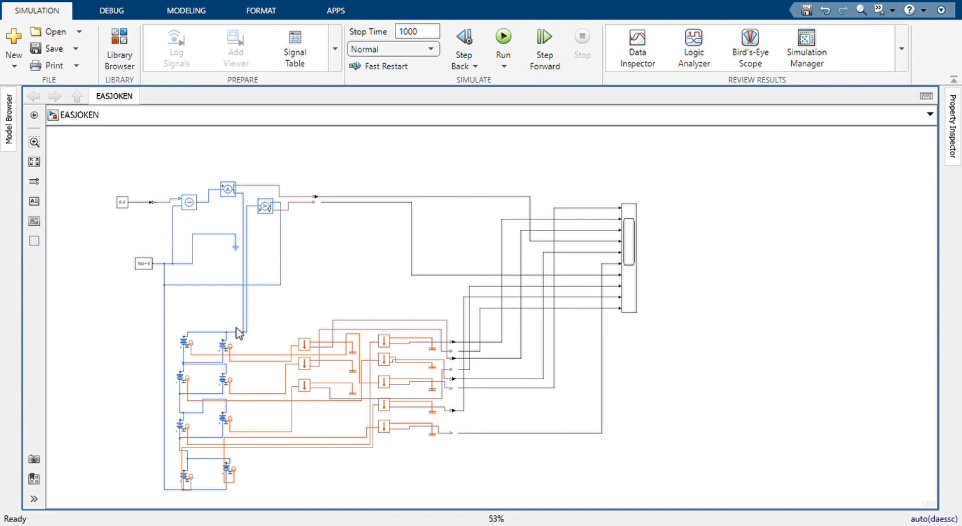
{"action": "scroll", "coordinate": [210, 315], "scroll_direction": "down", "scroll_amount": 5}
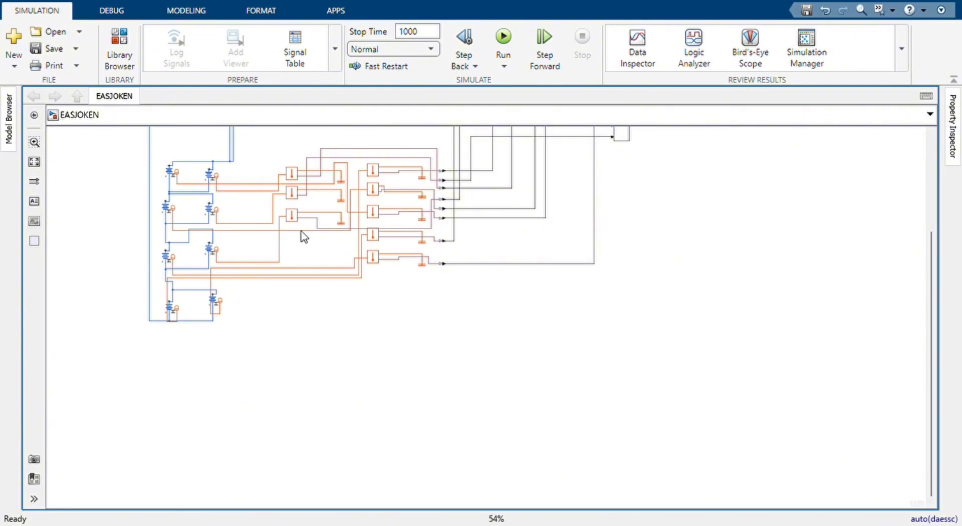
{"action": "scroll", "coordinate": [304, 235], "scroll_direction": "up", "scroll_amount": 5}
{"action": "scroll", "coordinate": [785, 365], "scroll_direction": "down", "scroll_amount": 2}
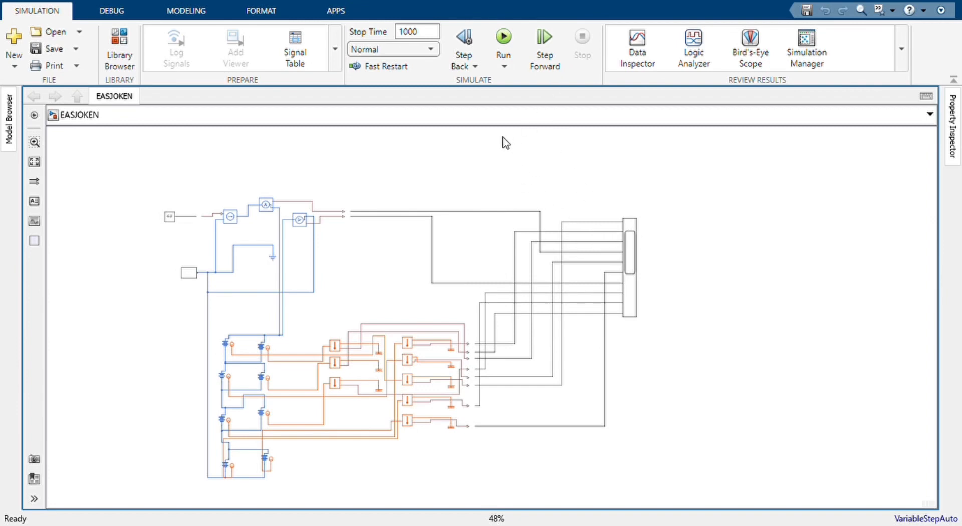
Run the simulation and open the scope to display the temperature, voltage and current plots
{"action": "left_click", "coordinate": [505, 44]}
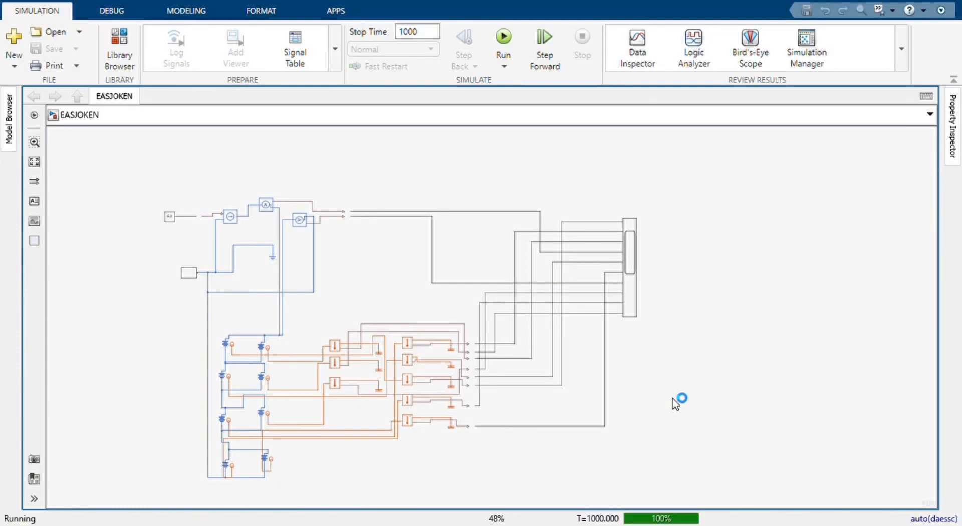
{"action": "left_click", "coordinate": [632, 274]}
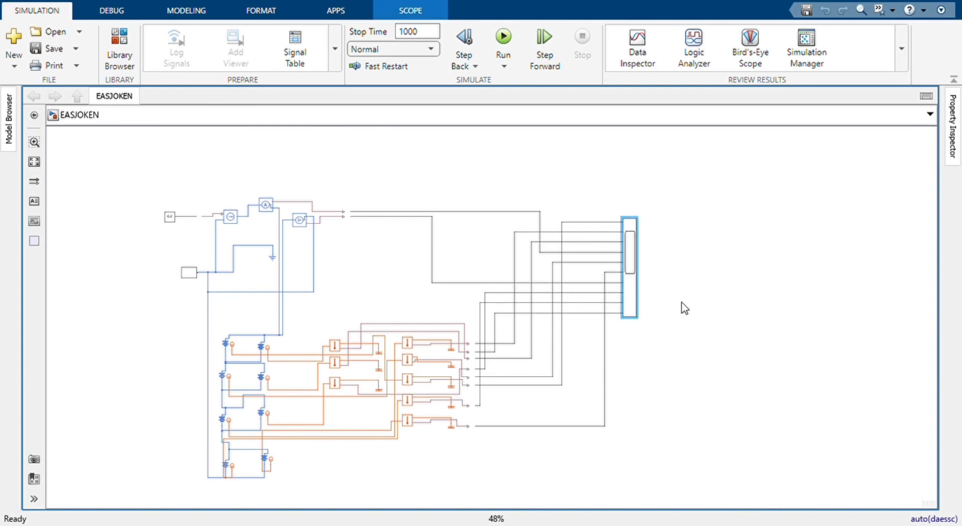
{"action": "double_click", "coordinate": [632, 287]}
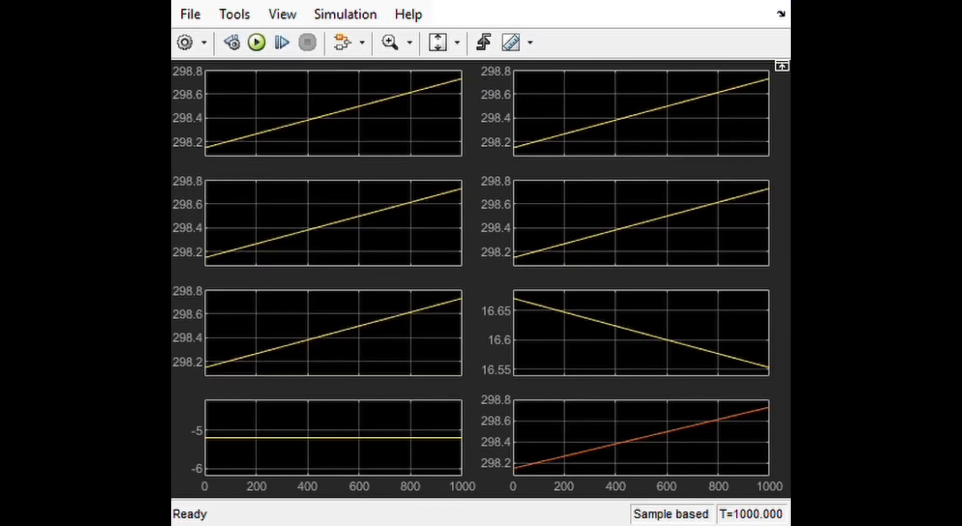